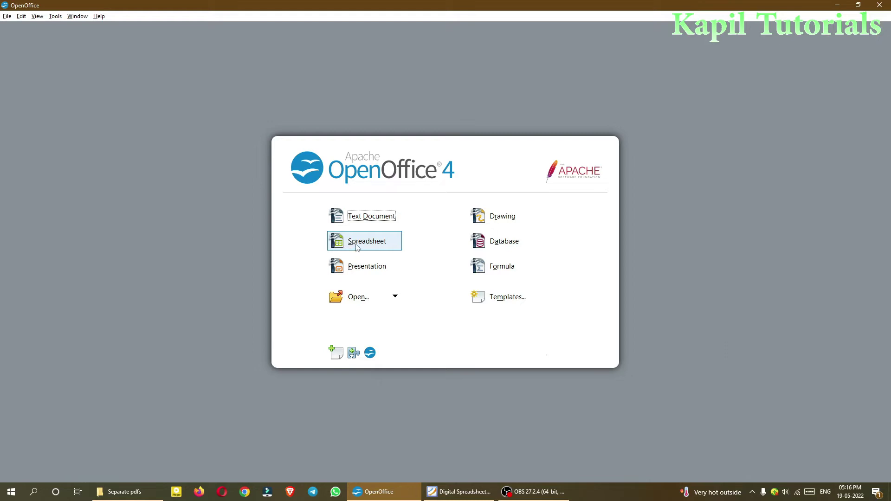
Start a blank spreadsheet, then browse the Desktop and open Sharing.ods
click(357, 245)
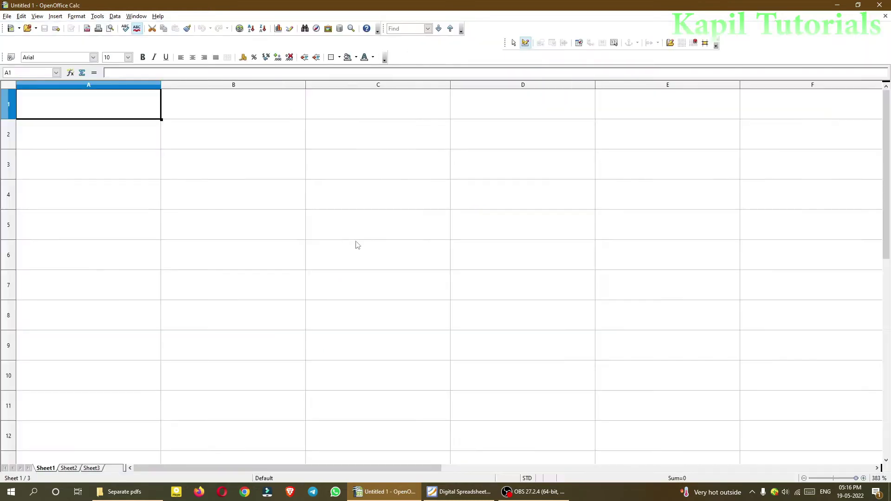
click(7, 17)
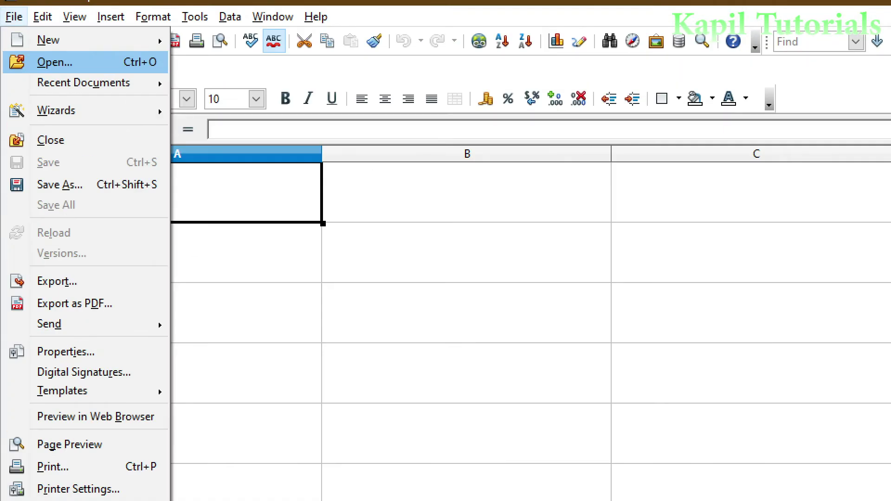
click(20, 39)
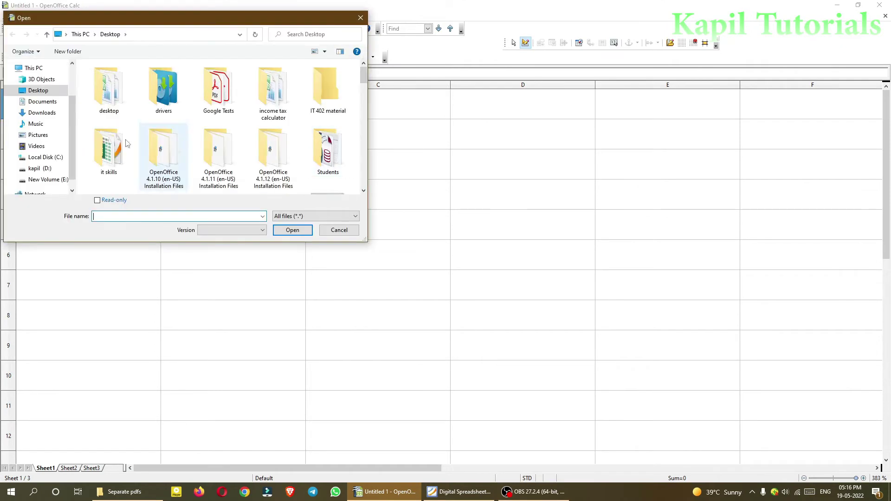
scroll(278, 106, down, 5)
click(277, 106)
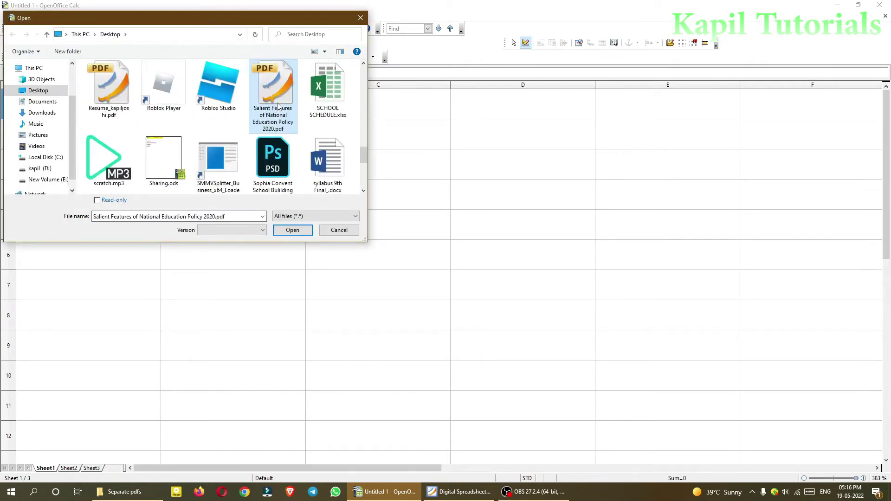
key(Right)
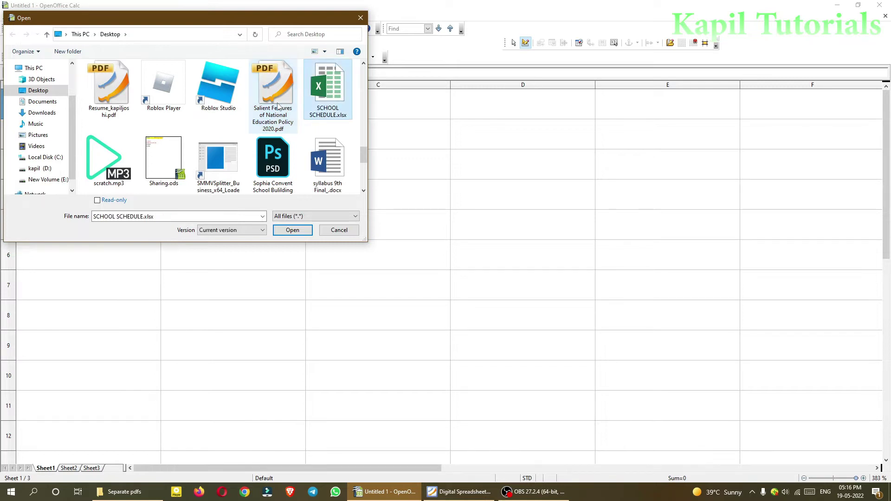
click(168, 161)
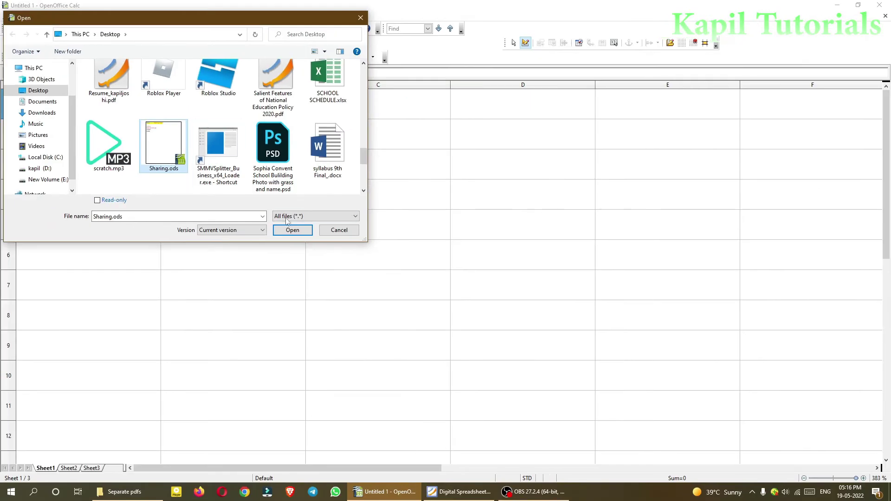
click(293, 231)
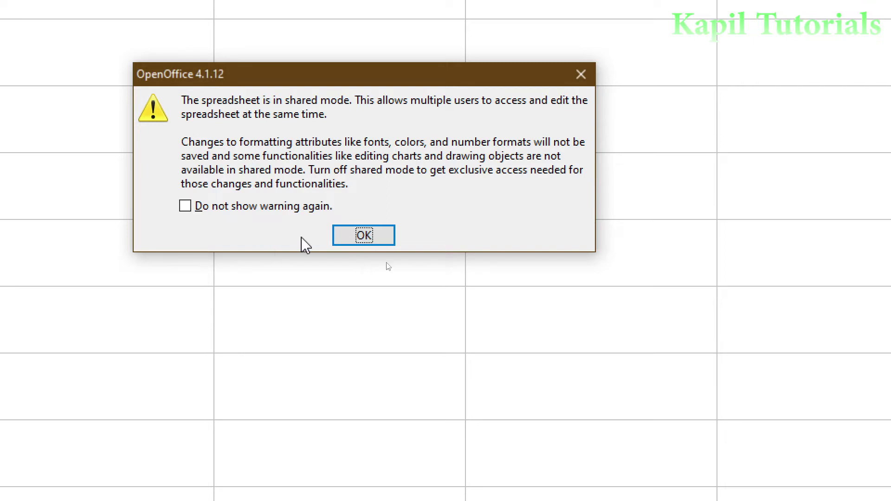
Accept the shared-mode warning and switch to Digital Spreadsheet.pdf in Foxit Reader
click(341, 241)
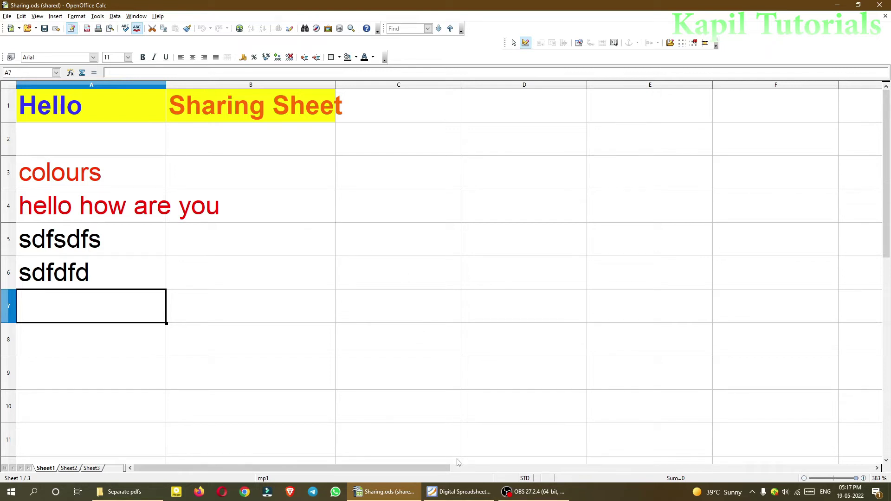
click(458, 499)
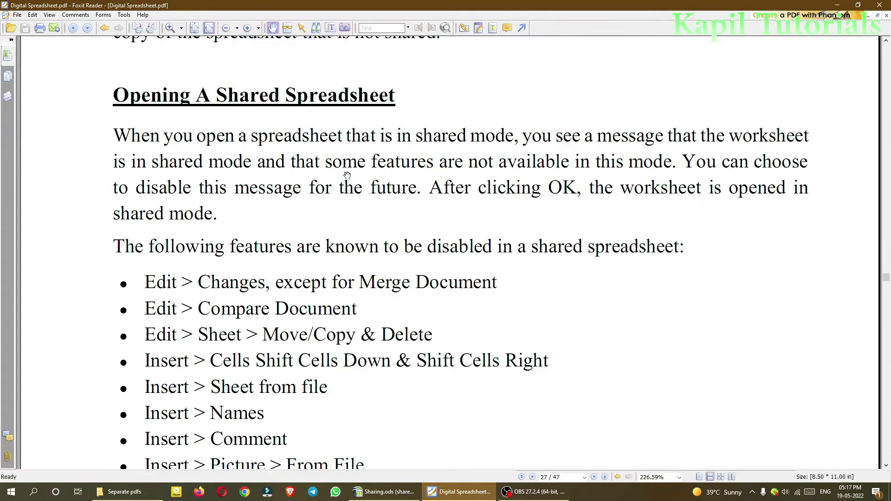
Box the disabled-features list and tick the first item and Edit > Sheet > Move/Copy & Delete
drag(586, 270, 592, 113)
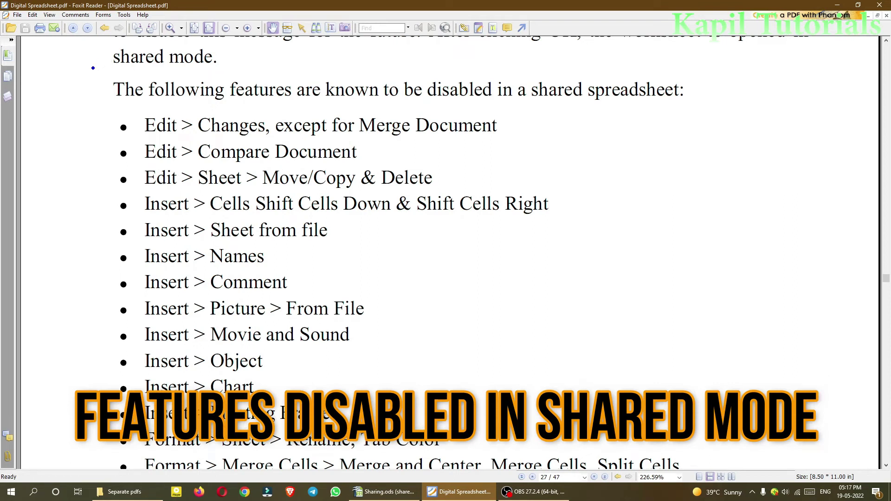
mouse_move(92, 67)
mouse_down()
mouse_move(397, 268)
mouse_move(603, 450)
mouse_move(692, 438)
mouse_move(715, 450)
mouse_up()
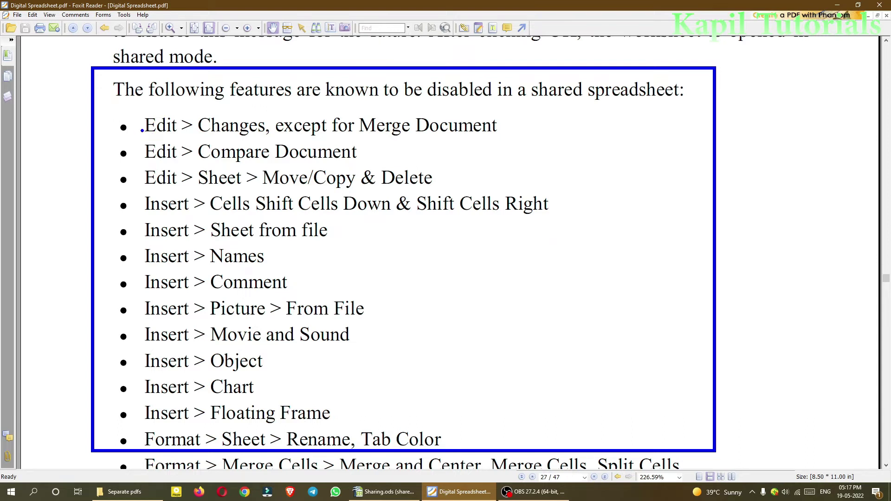
mouse_move(121, 136)
mouse_down()
mouse_move(135, 145)
mouse_move(141, 112)
mouse_up()
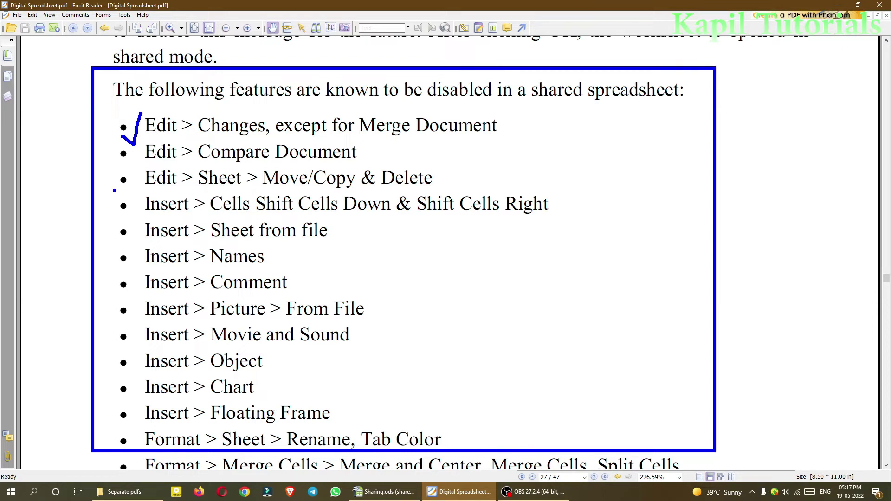
drag(113, 190, 139, 168)
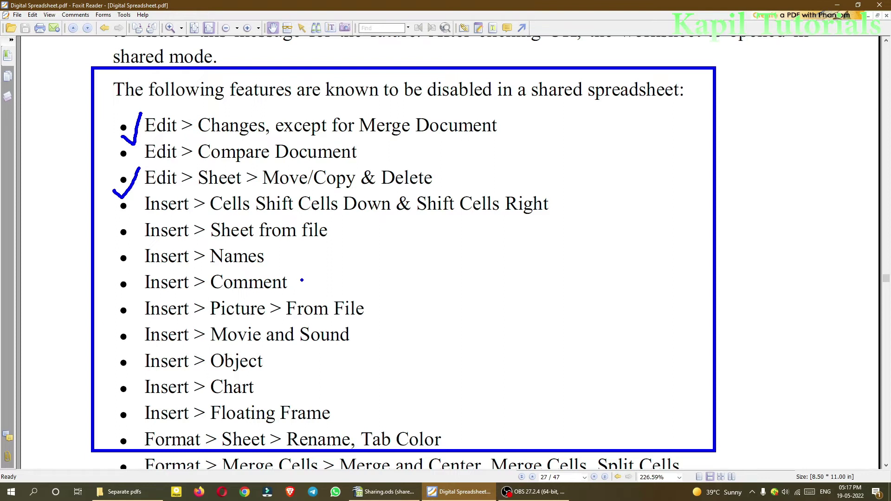
Clear the ink marks and move past Data > DataPilot to the page 28 'Saving A Shared Spreadsheet' heading
key(Escape)
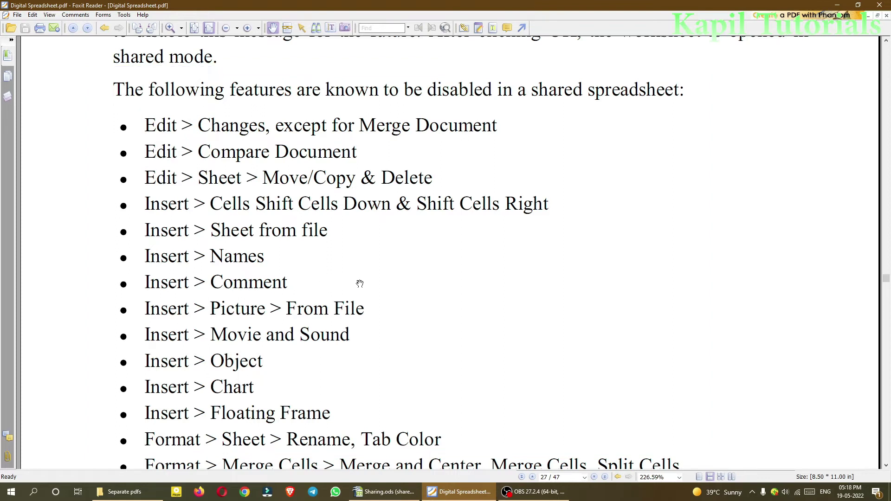
scroll(383, 294, down, 1)
scroll(383, 294, down, 3)
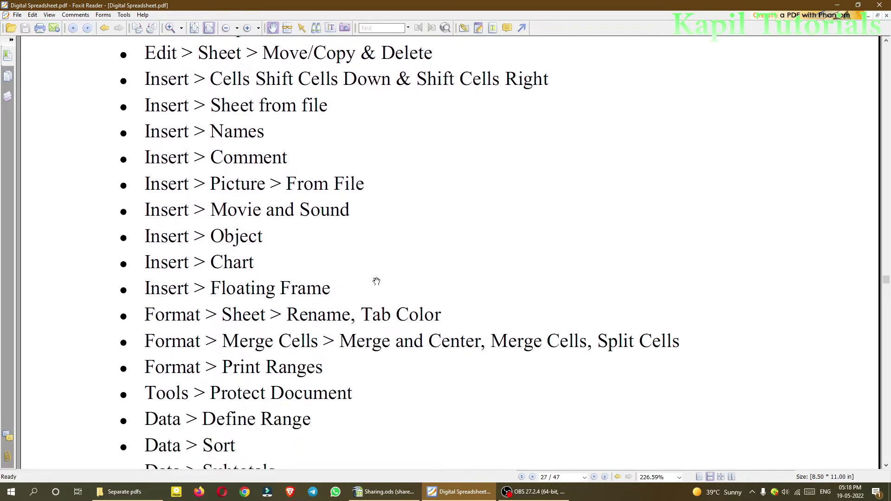
scroll(371, 288, down, 3)
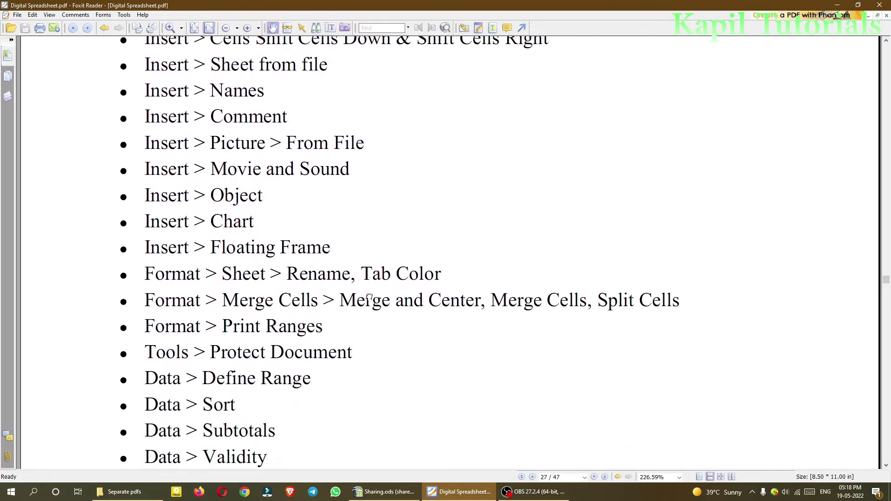
drag(368, 346, 361, 265)
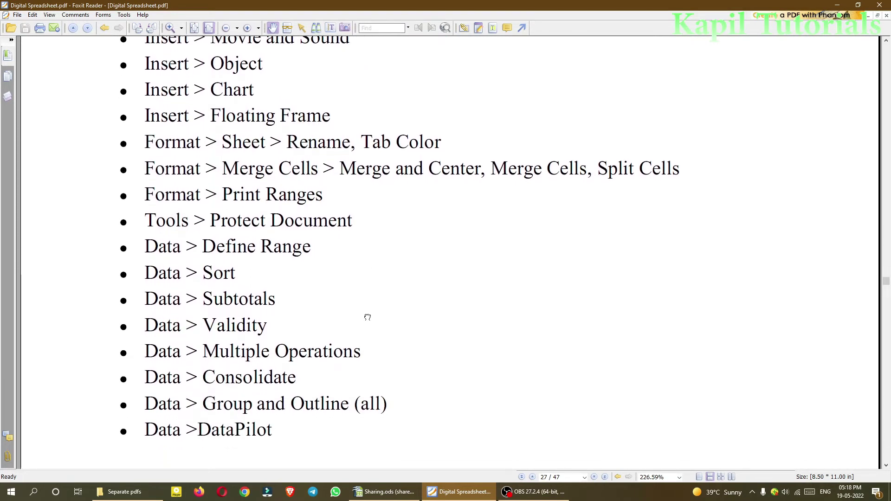
drag(369, 337, 362, 304)
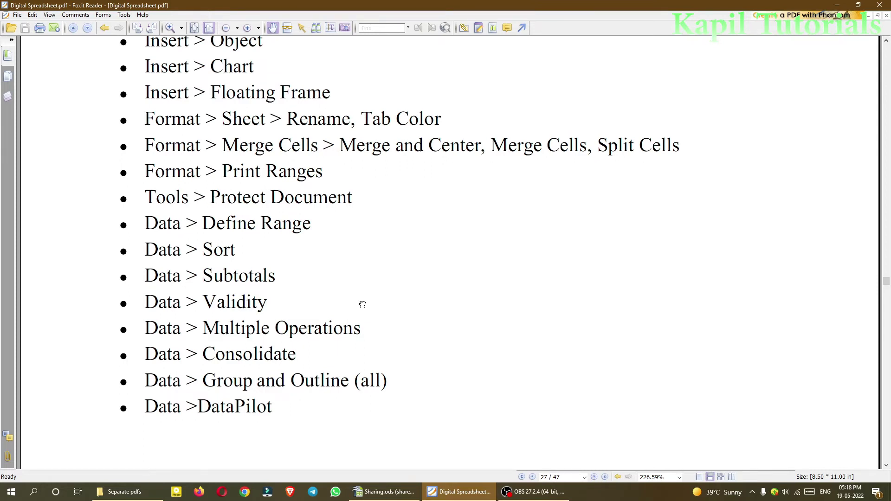
drag(362, 303, 364, 249)
drag(364, 383, 368, 230)
drag(363, 358, 374, 229)
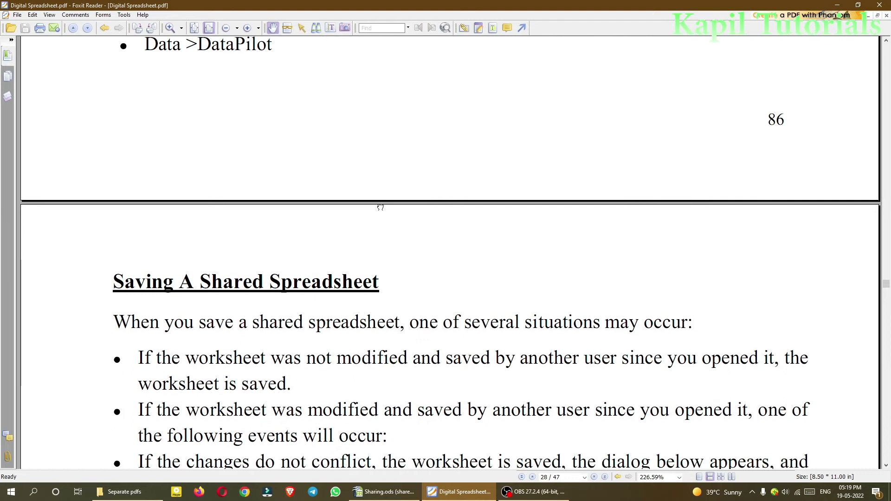
Bring Figure 2.27 'Update message after saving' and the following Resolve Conflicts bullet into view
scroll(392, 341, down, 3)
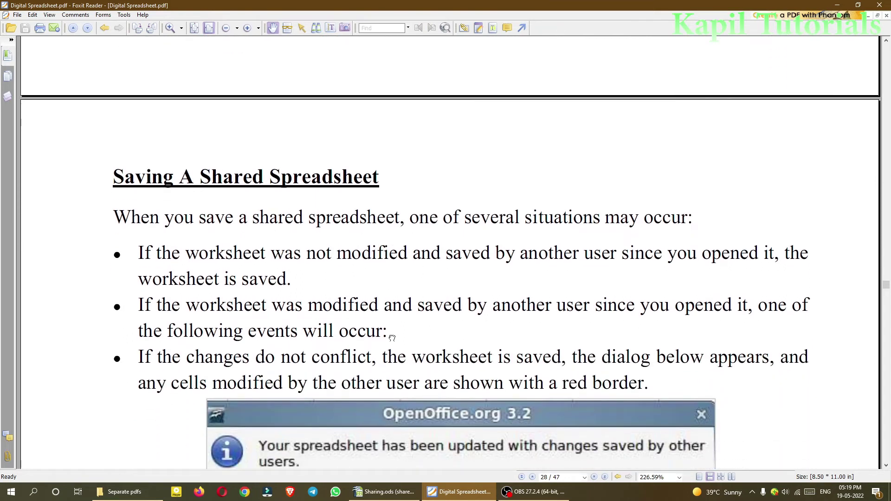
drag(392, 338, 389, 280)
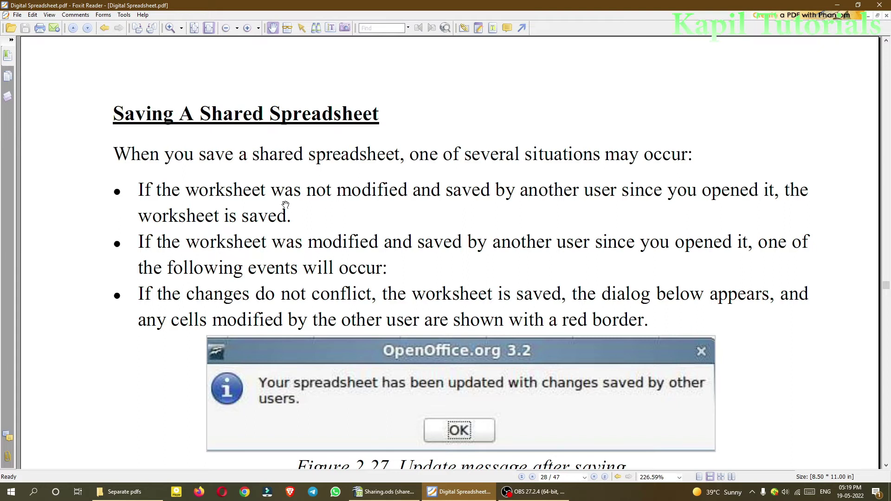
drag(379, 276, 378, 237)
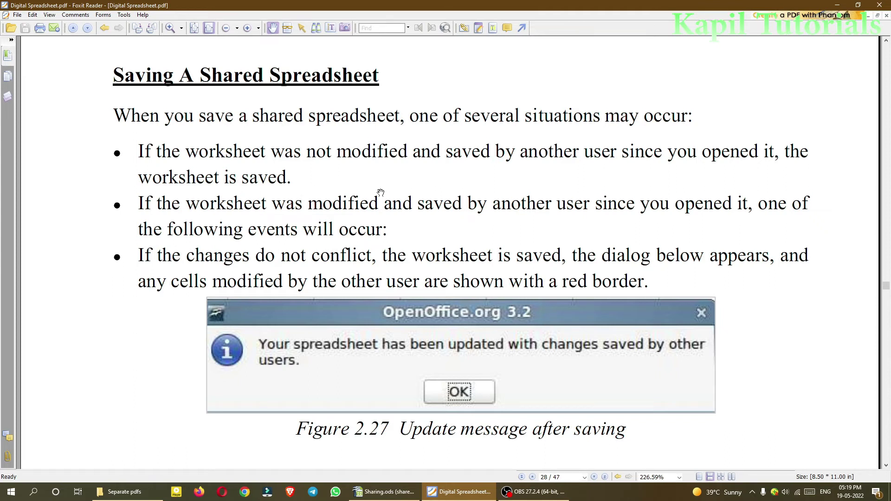
scroll(393, 200, down, 1)
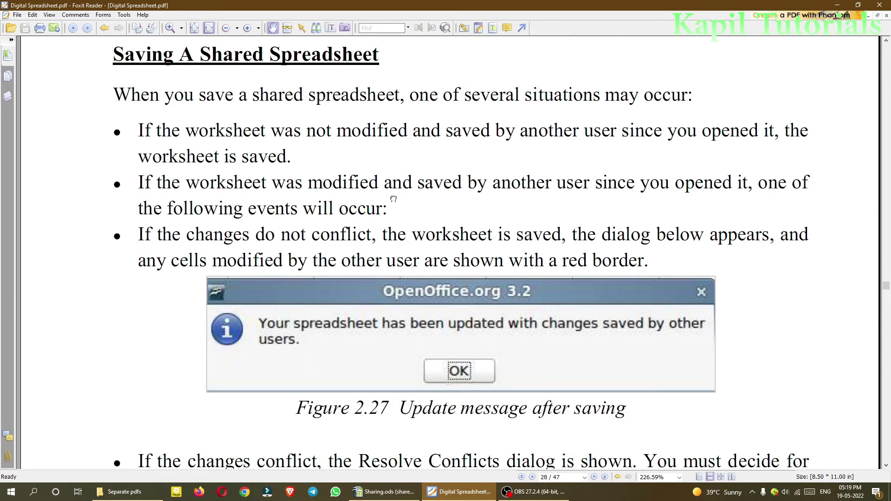
drag(393, 199, 392, 183)
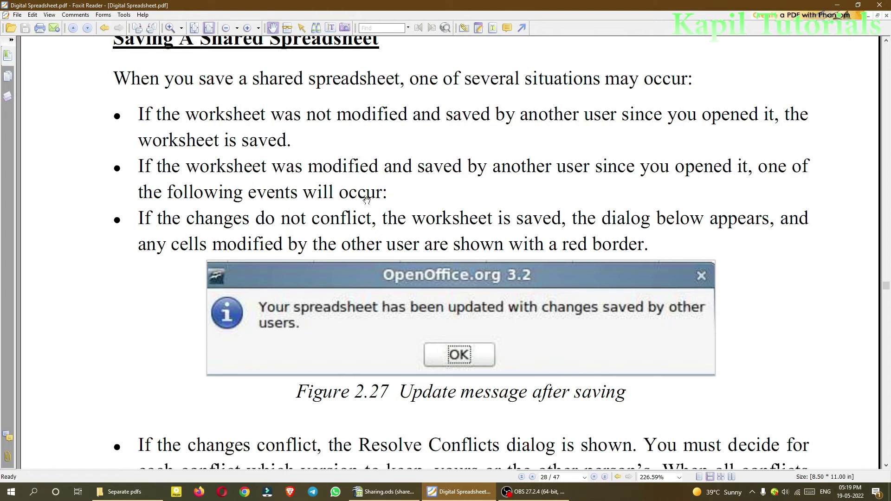
scroll(494, 237, down, 2)
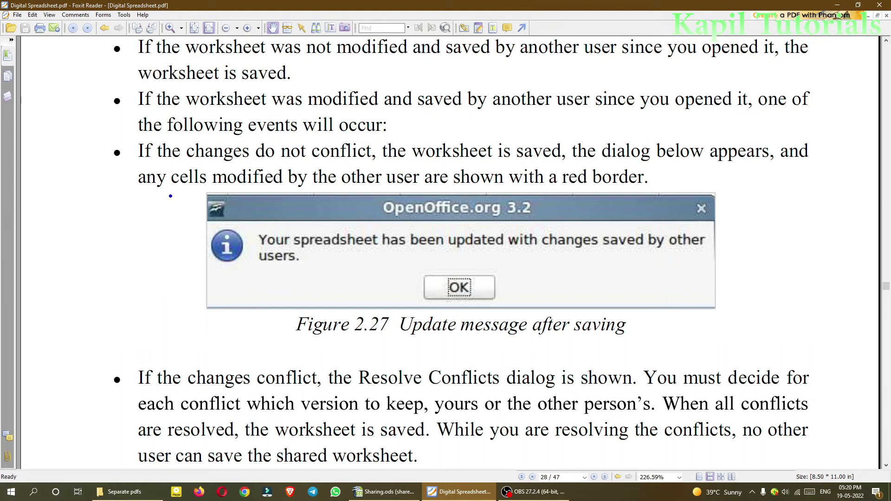
Handwrite A1 twice beside Figure 2.27 and underline the sentence about cells modified by others
mouse_move(63, 240)
mouse_down()
mouse_move(65, 205)
mouse_move(80, 236)
mouse_move(77, 227)
mouse_move(91, 233)
mouse_up()
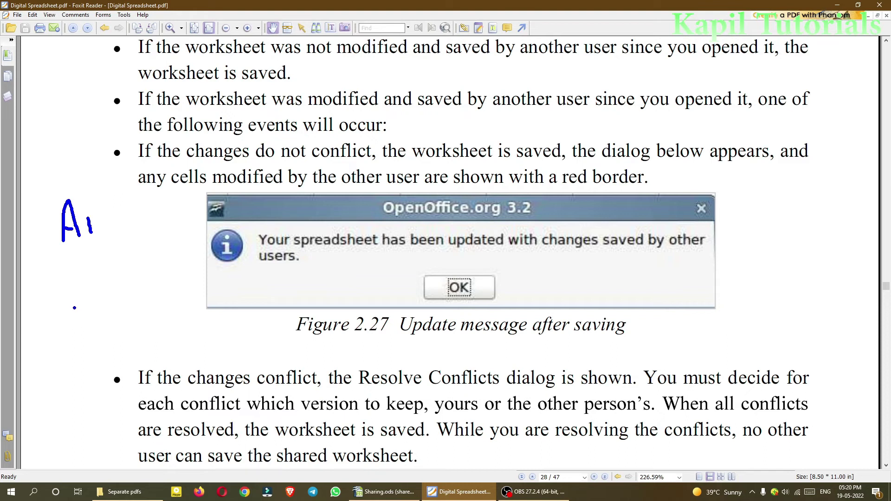
mouse_move(75, 313)
mouse_down()
mouse_move(98, 300)
mouse_move(100, 309)
mouse_move(93, 300)
mouse_move(114, 306)
mouse_up()
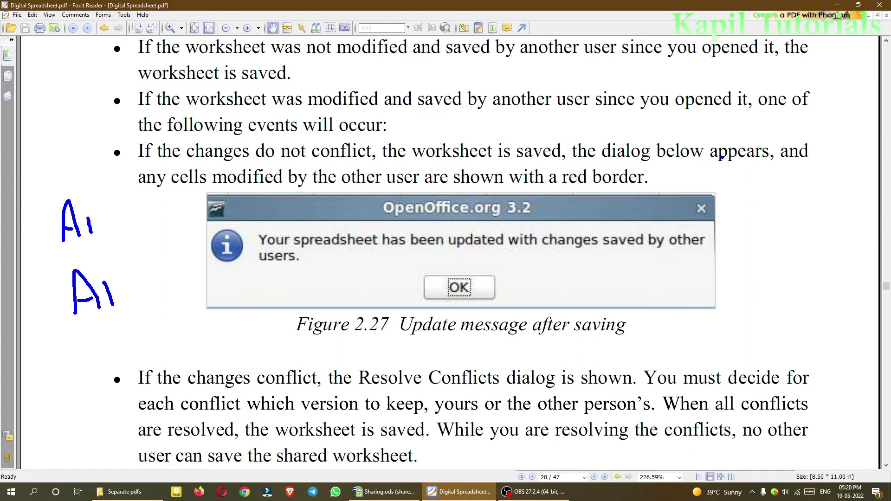
drag(133, 191, 508, 190)
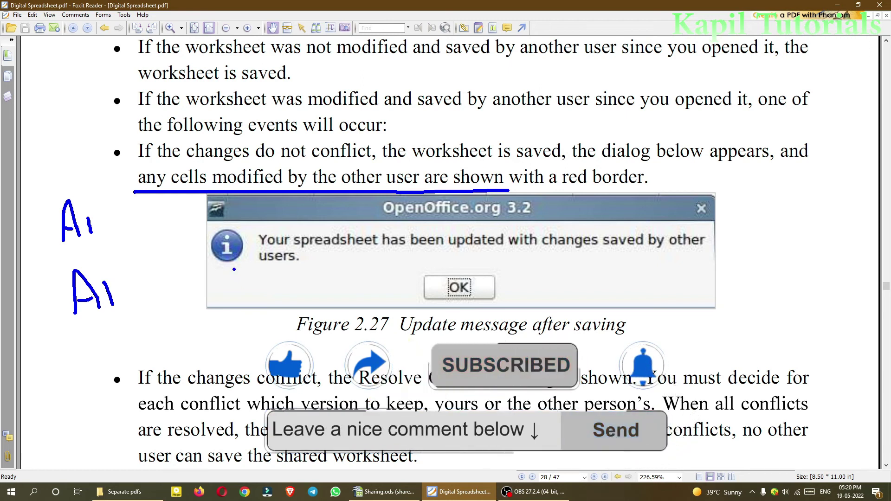
scroll(304, 265, down, 6)
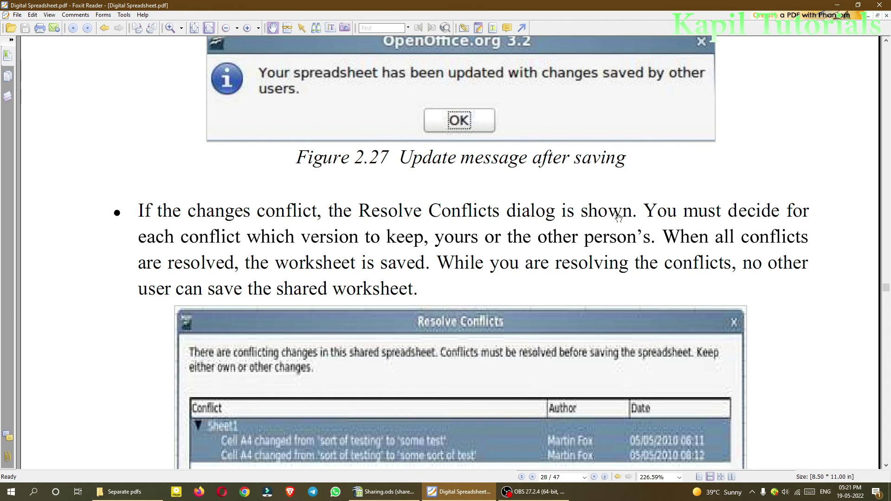
Scroll past the Resolve Conflicts figure to page 29's merge-in lock bullet and shared-workbook note
scroll(618, 219, down, 1)
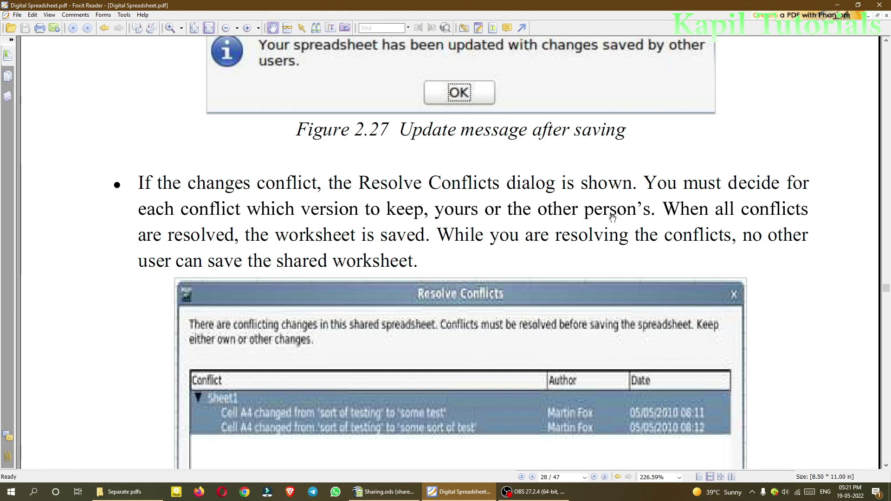
scroll(613, 218, down, 1)
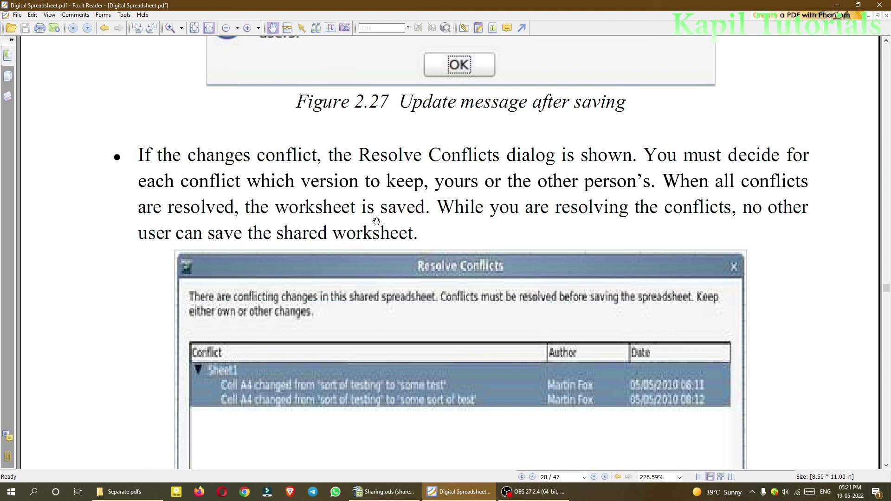
scroll(589, 290, down, 7)
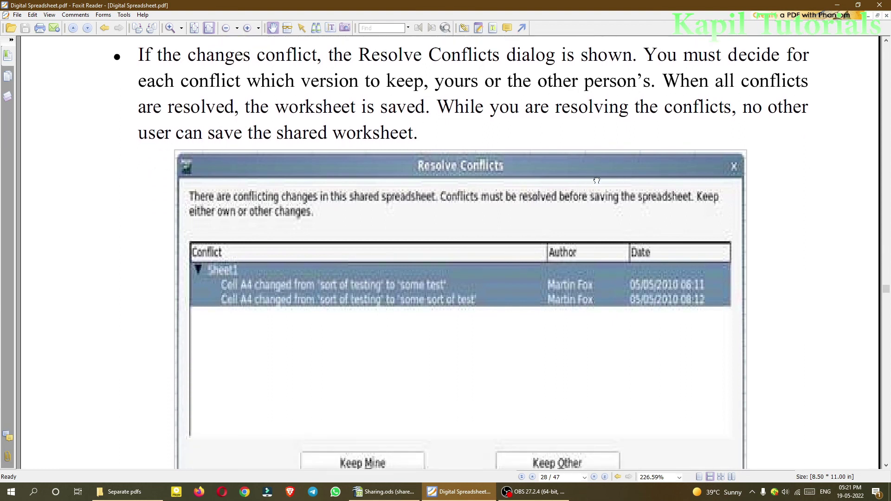
Scroll below the activity table to the Record Changes section on Calc's change tracking
scroll(589, 168, down, 8)
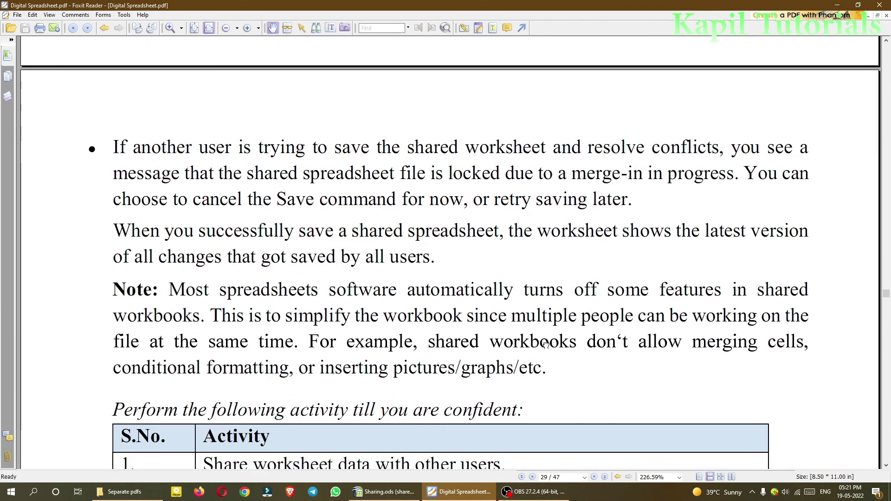
scroll(546, 337, down, 1)
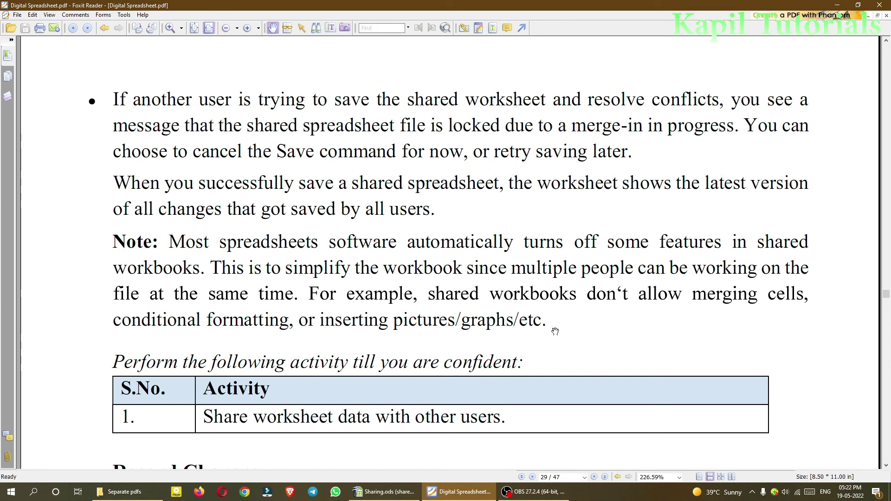
scroll(552, 325, down, 3)
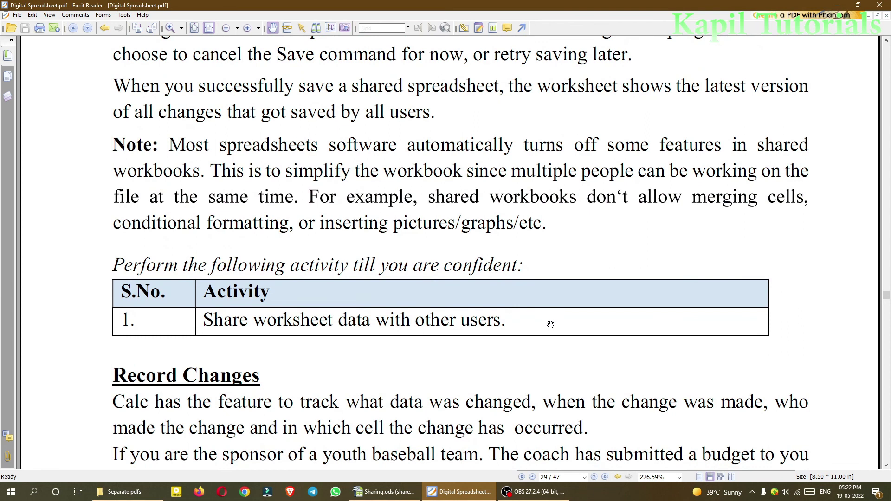